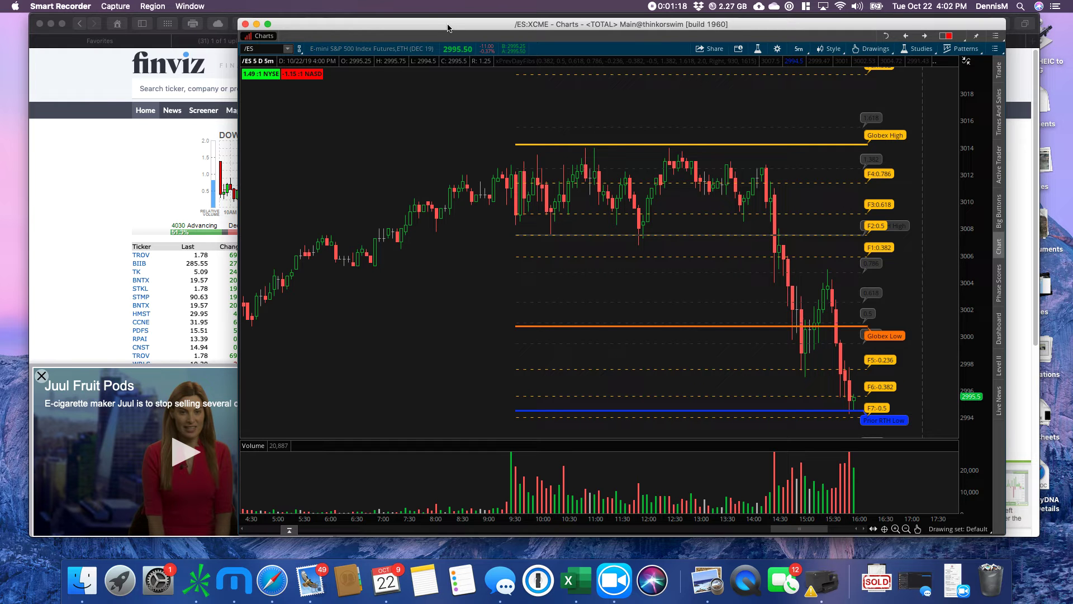
# Bring the thinkorswim ES futures chart forward, shift it left, then return to Finviz in Safari
pyautogui.click(648, 213)
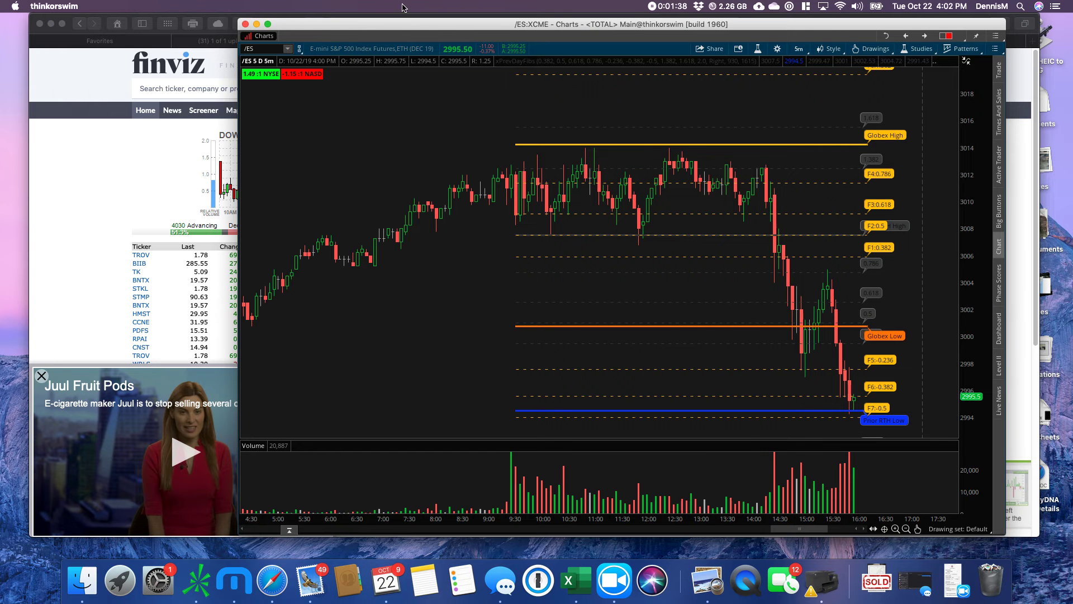
pyautogui.moveTo(408, 22); pyautogui.dragTo(5, 162)
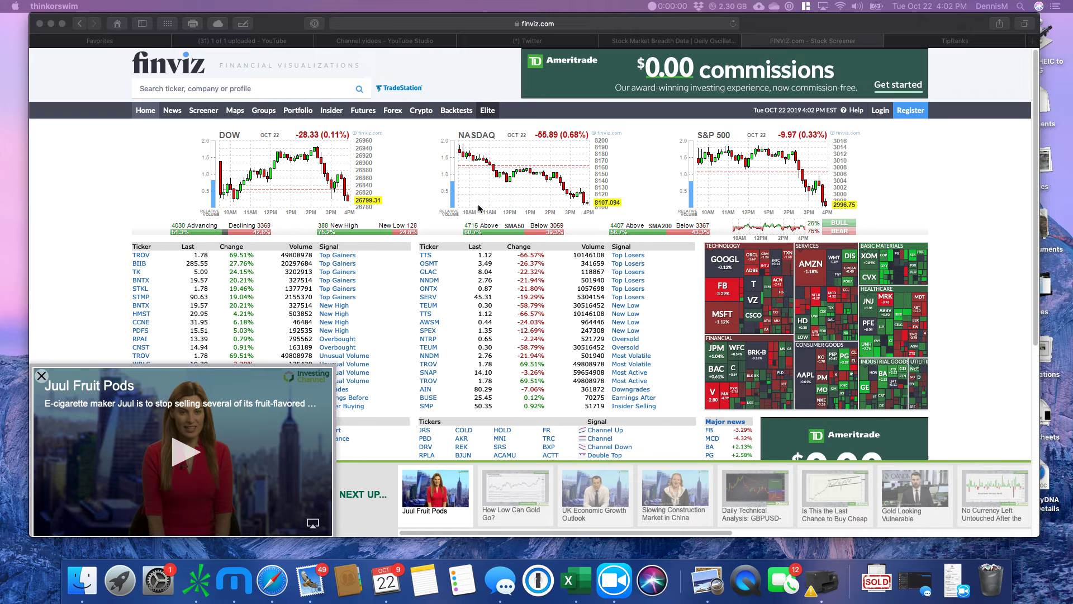
pyautogui.click(460, 215)
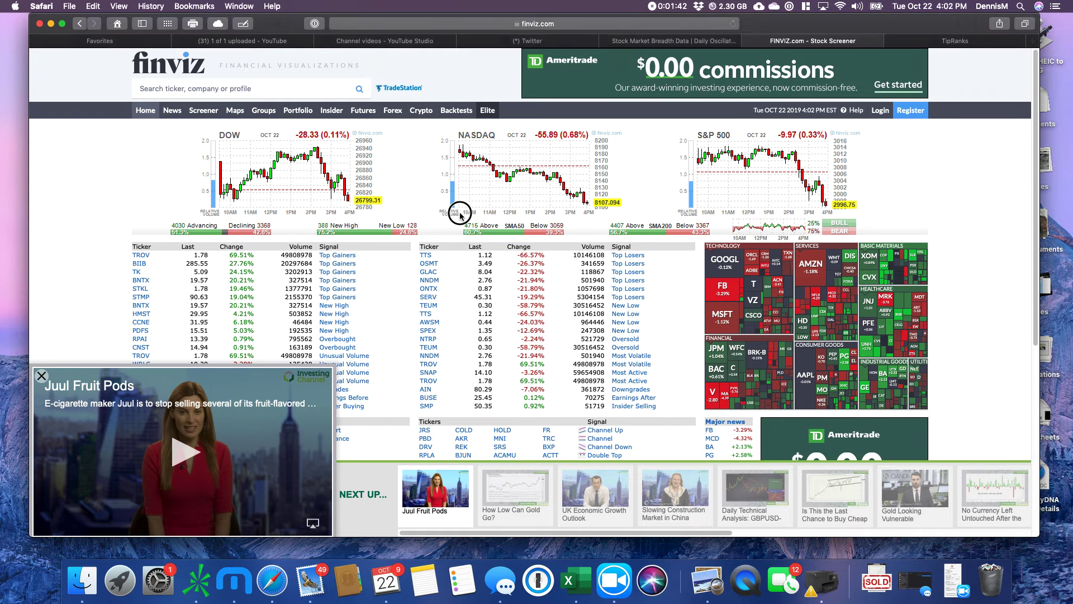
pyautogui.press('super+l')
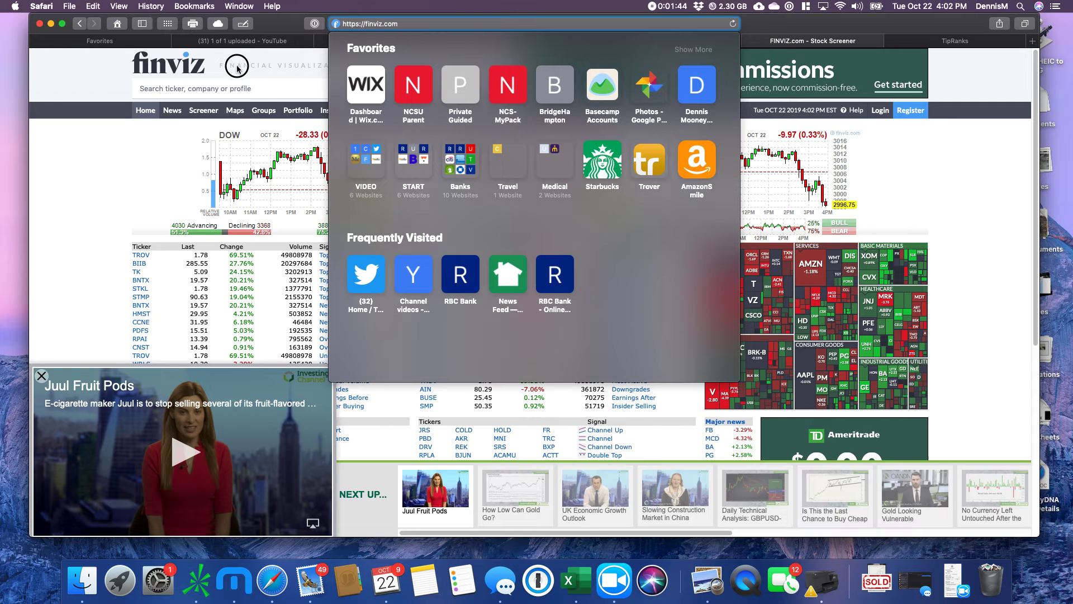
pyautogui.press('super+l')
pyautogui.click(265, 69)
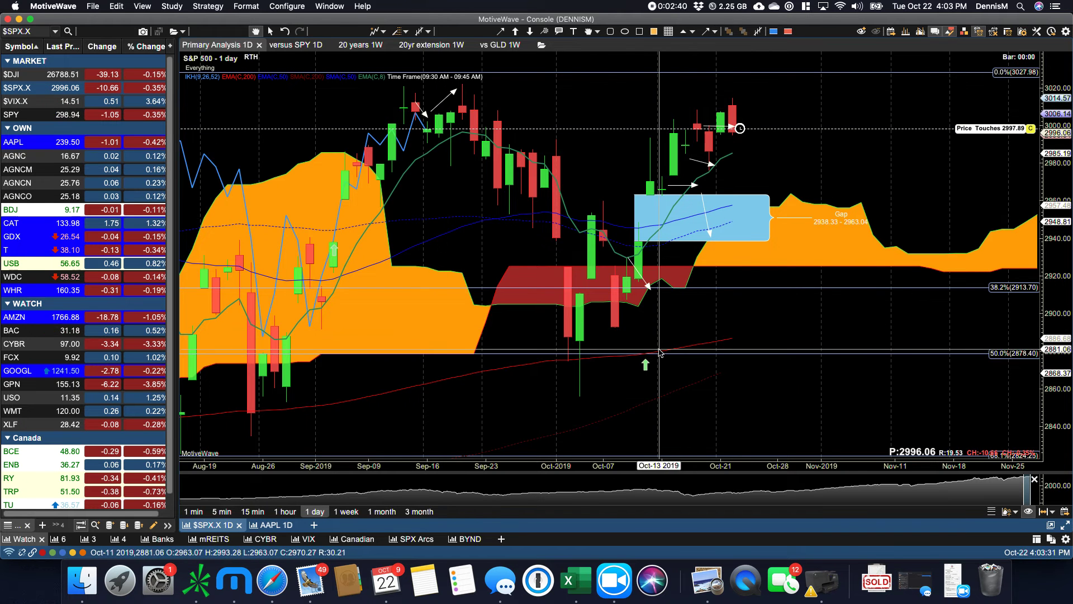
pyautogui.press('super+Tab')
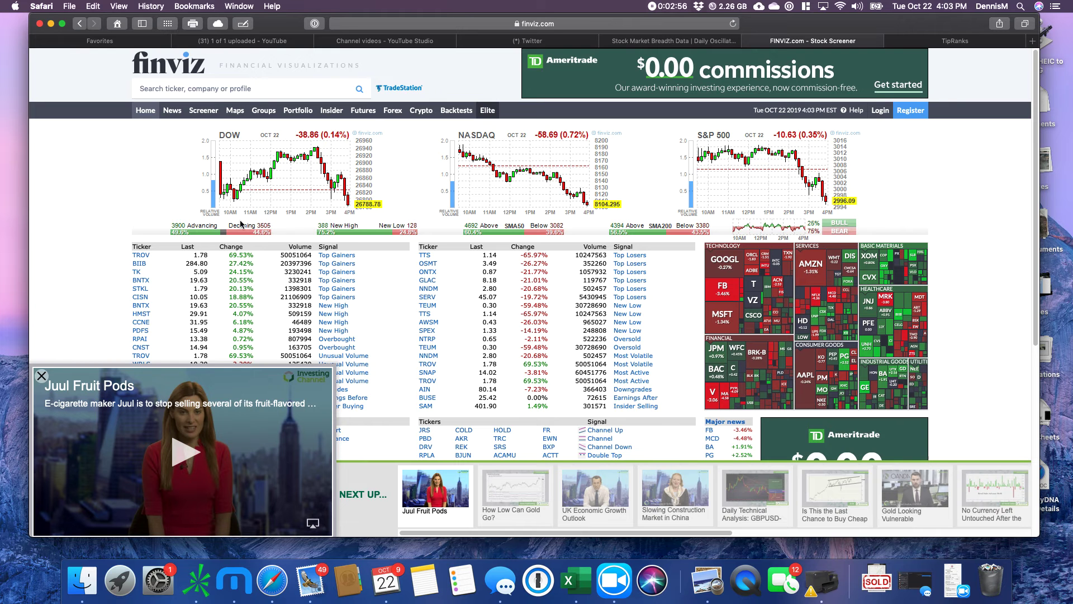
# Open Finviz's Stock Market Breadth Data page to review the NYSE McClellan Oscillator
pyautogui.click(629, 45)
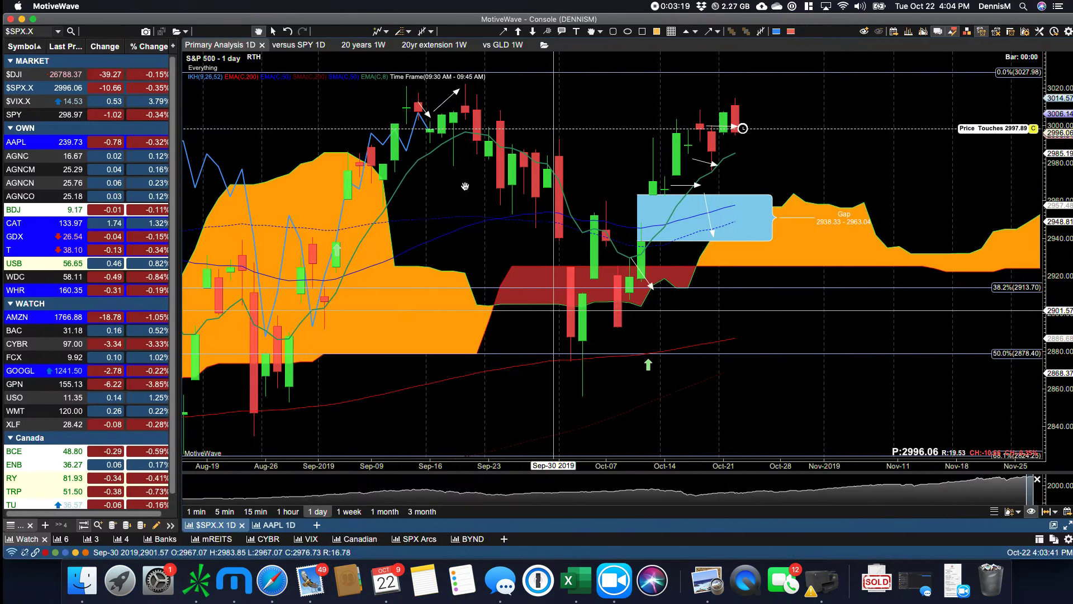
# Load Apple's (AAPL) daily chart from the watchlist
pyautogui.click(61, 142)
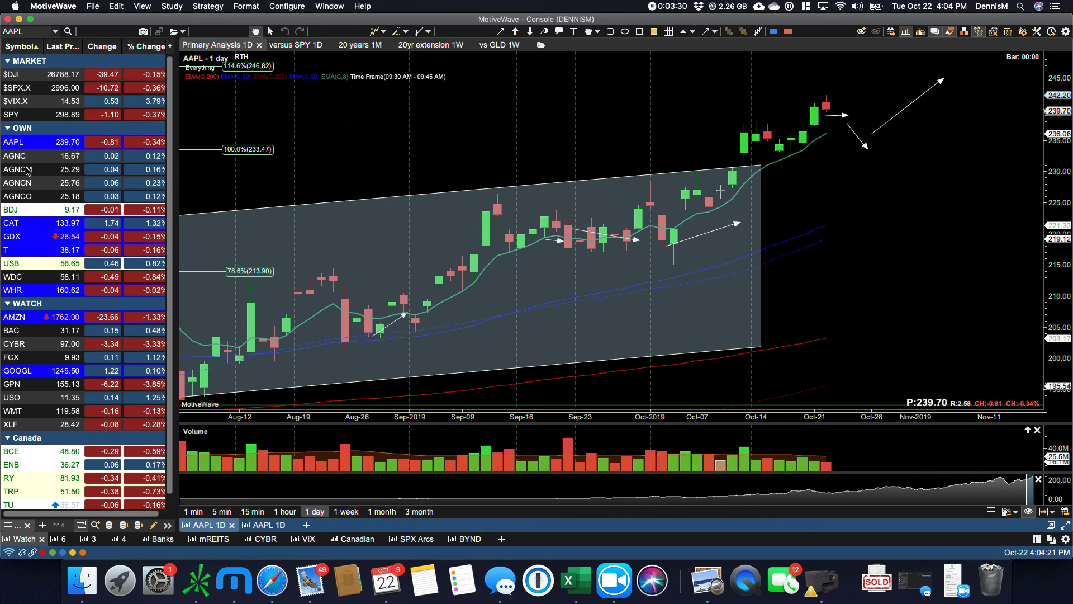
# Load Caterpillar's (CAT) daily chart and zoom out its time axis
pyautogui.click(18, 223)
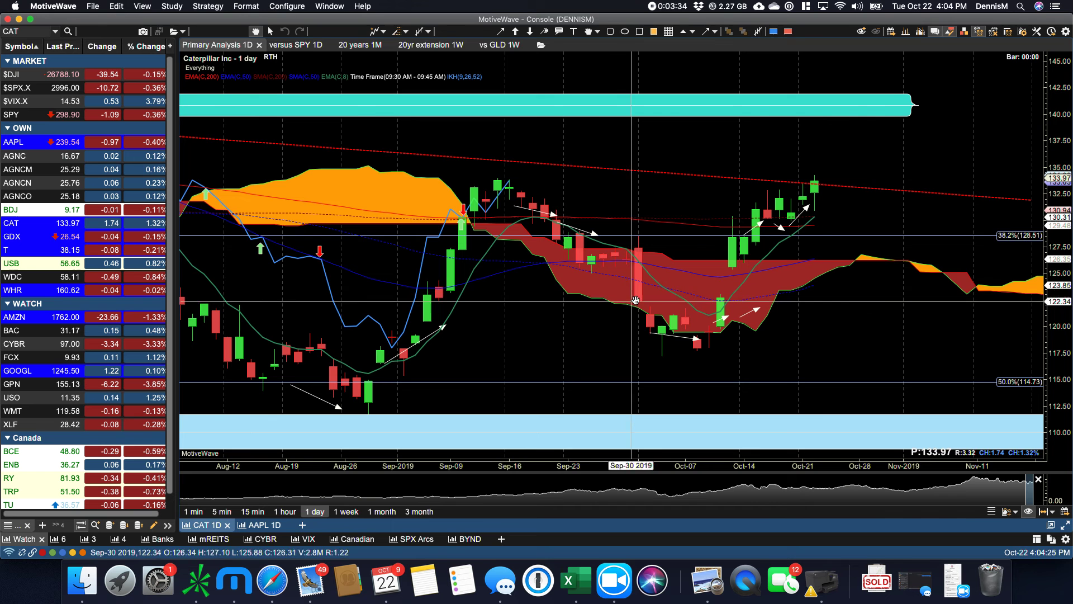
pyautogui.scroll(-5, 803, 195)
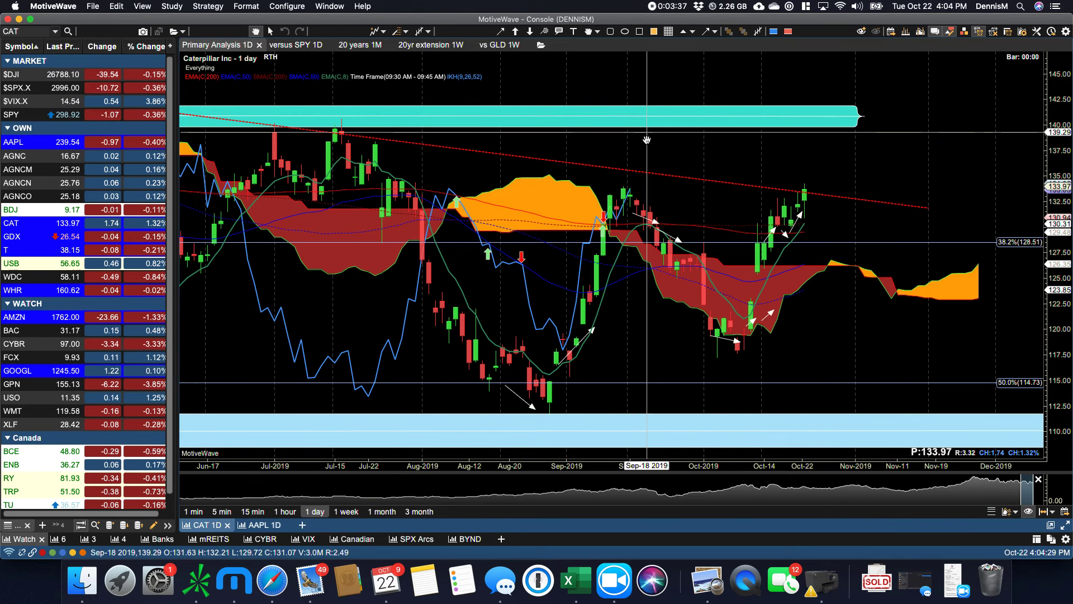
pyautogui.moveTo(649, 140); pyautogui.dragTo(792, 154)
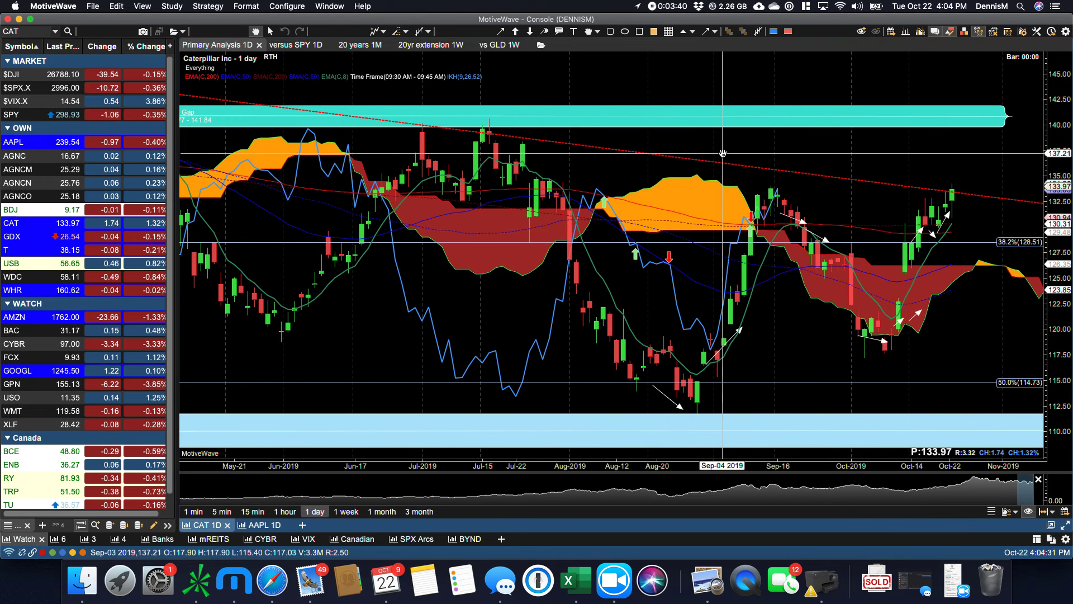
pyautogui.scroll(-3, 723, 152)
pyautogui.scroll(-3, 723, 152)
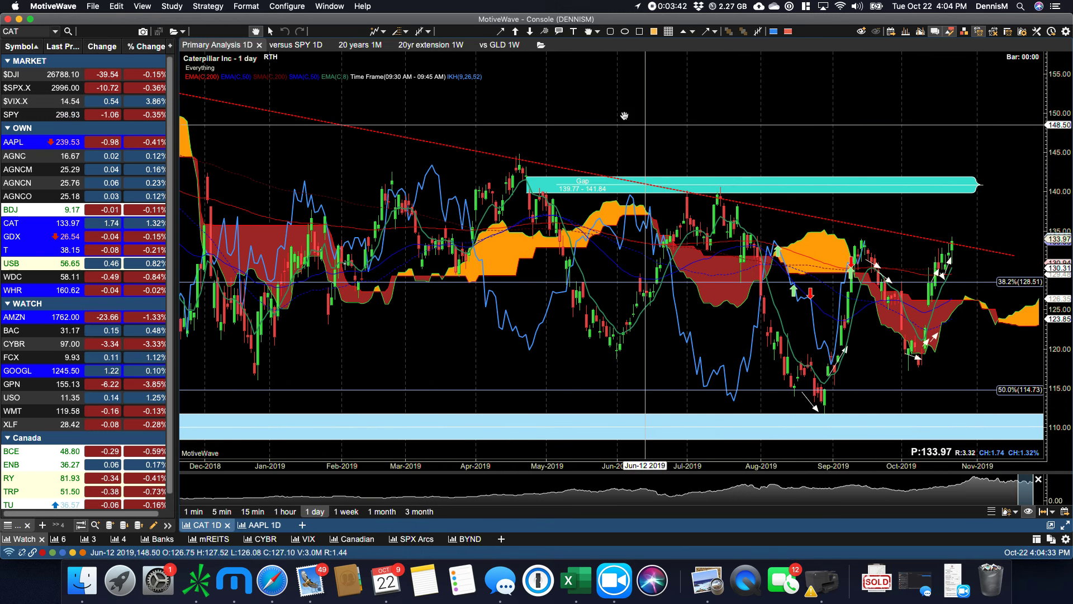
pyautogui.moveTo(723, 152); pyautogui.dragTo(589, 137)
pyautogui.scroll(-3, 590, 136)
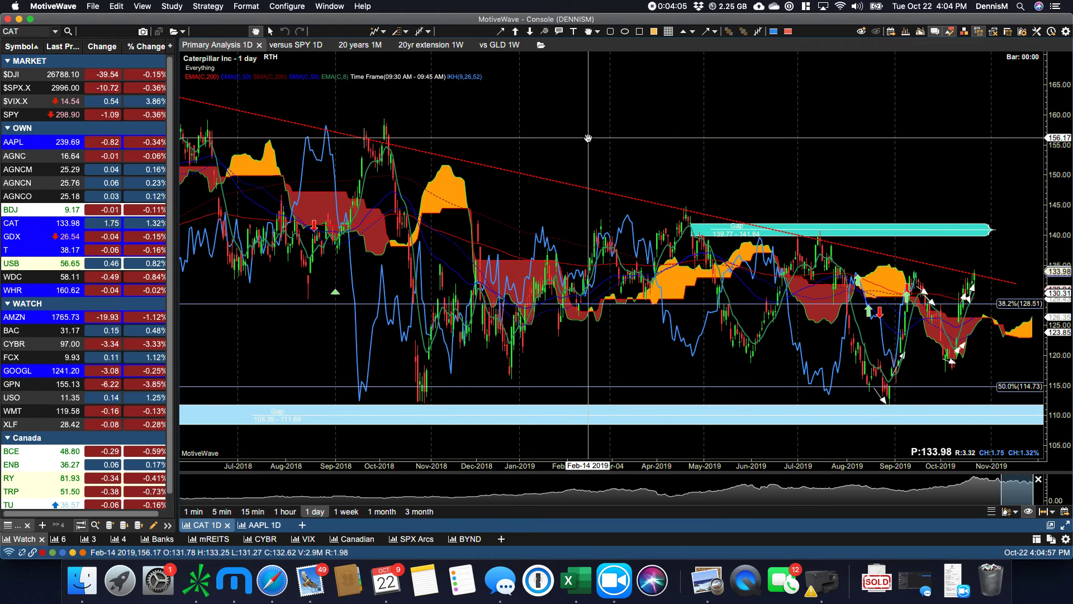
# Pan the CAT chart back through 2018 history, settling on spring 2019 onward
pyautogui.moveTo(443, 119); pyautogui.dragTo(33, 89)
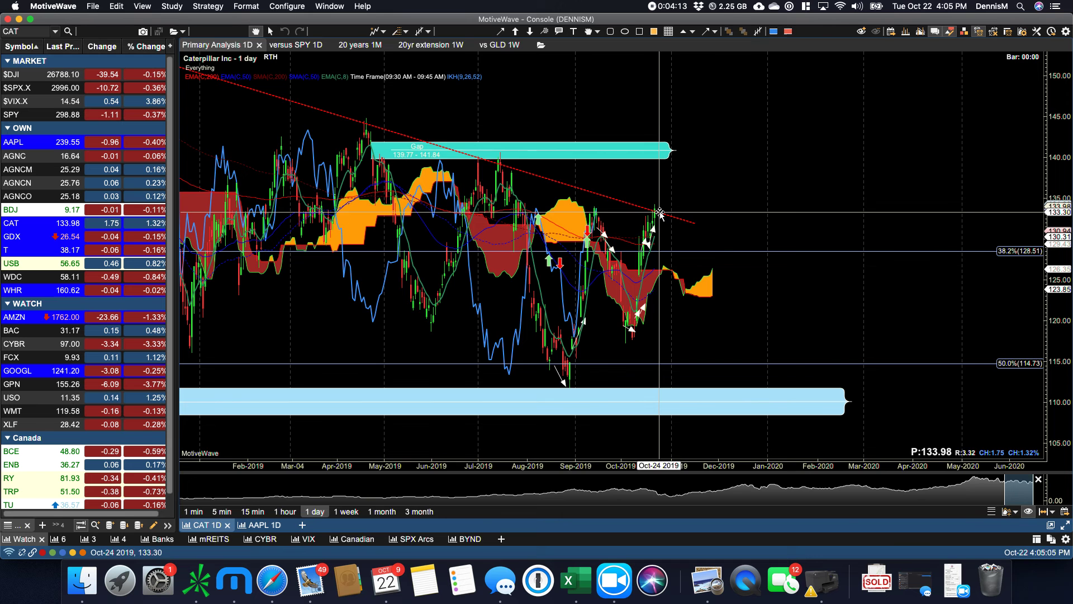
pyautogui.scroll(3, 654, 212)
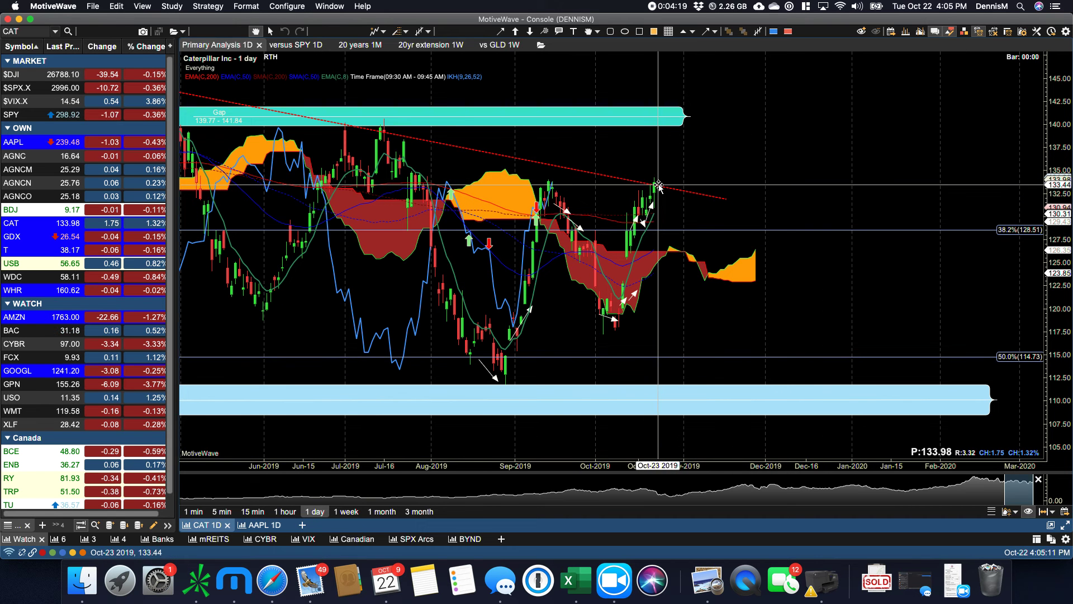
pyautogui.moveTo(660, 184)
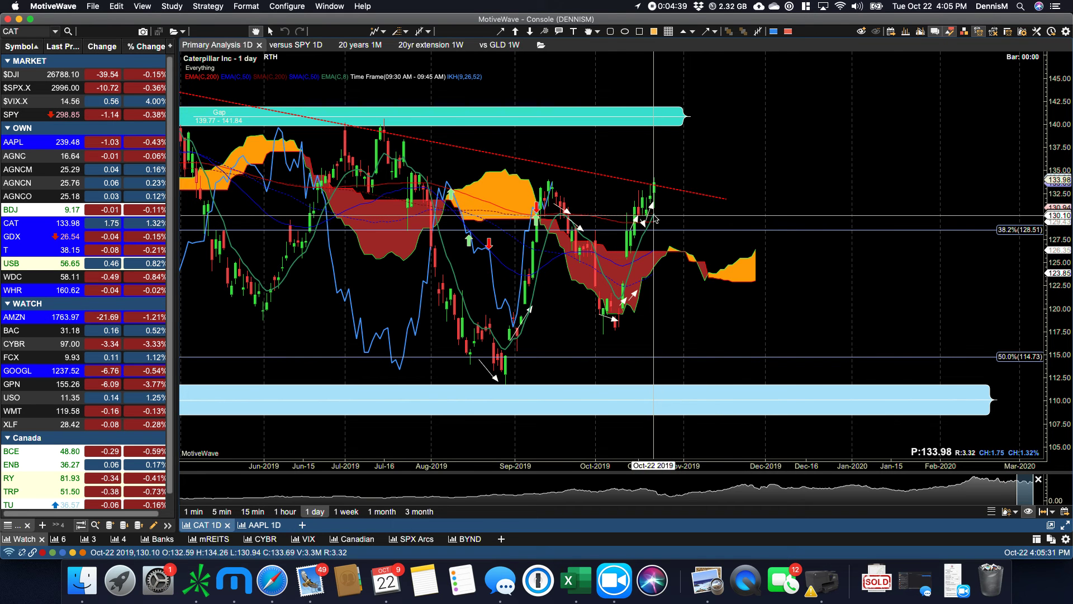
pyautogui.moveTo(725, 153); pyautogui.dragTo(797, 151)
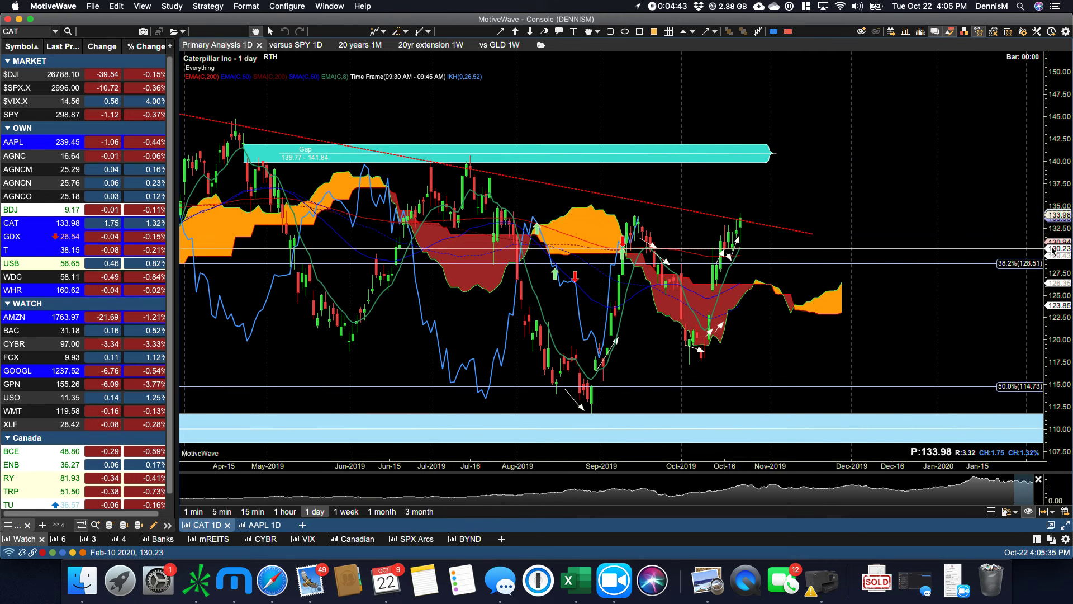
# Add a CAT alert near 130 that fires on every price touch of EMA(C,8)
pyautogui.rightClick(1021, 260)
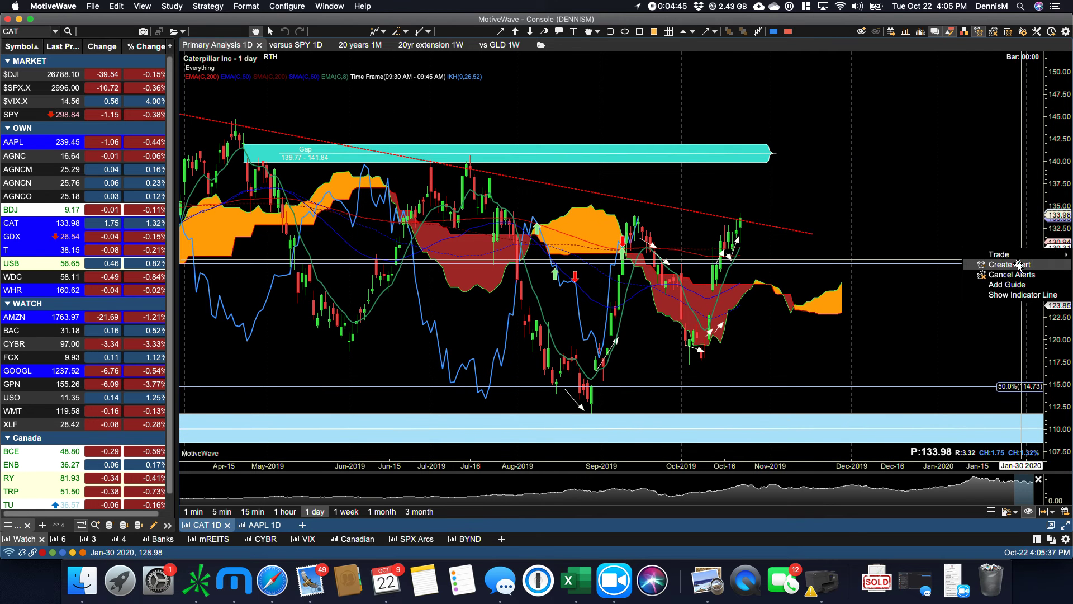
pyautogui.press('Return')
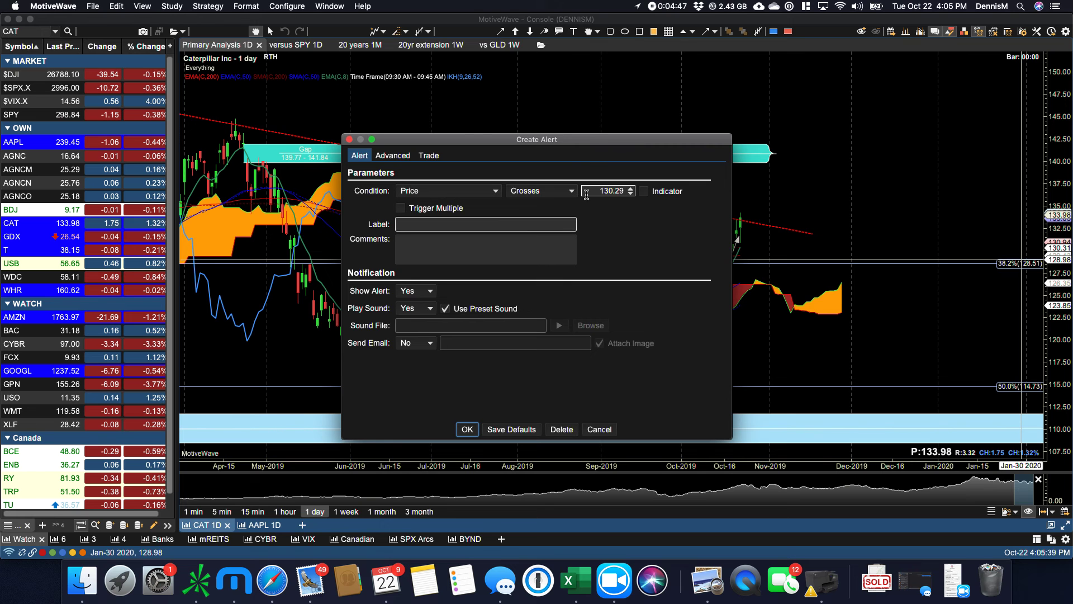
pyautogui.click(644, 192)
pyautogui.click(622, 193)
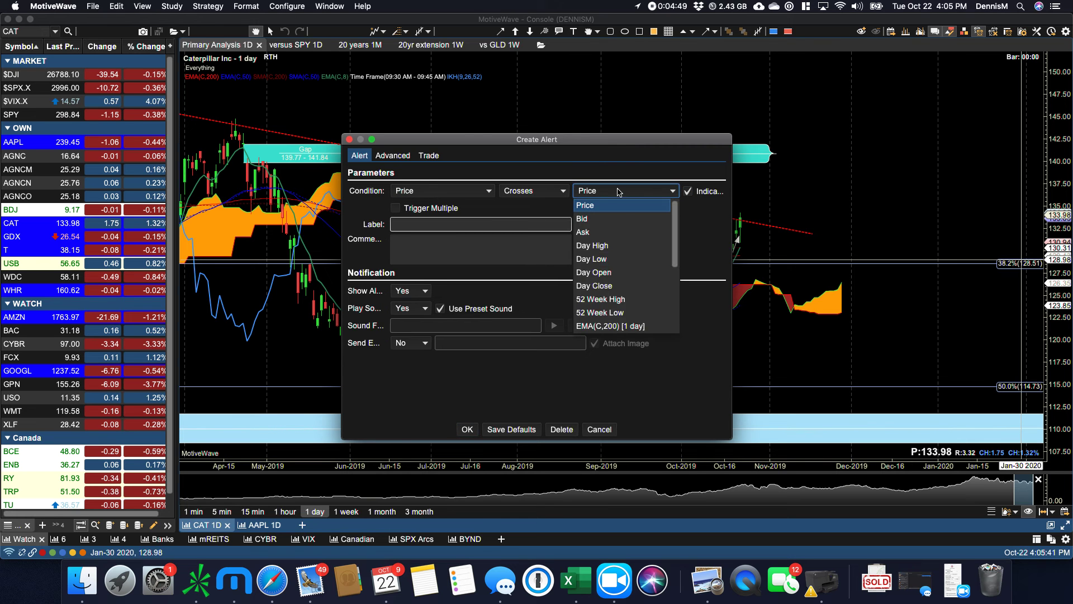
pyautogui.scroll(-3, 636, 296)
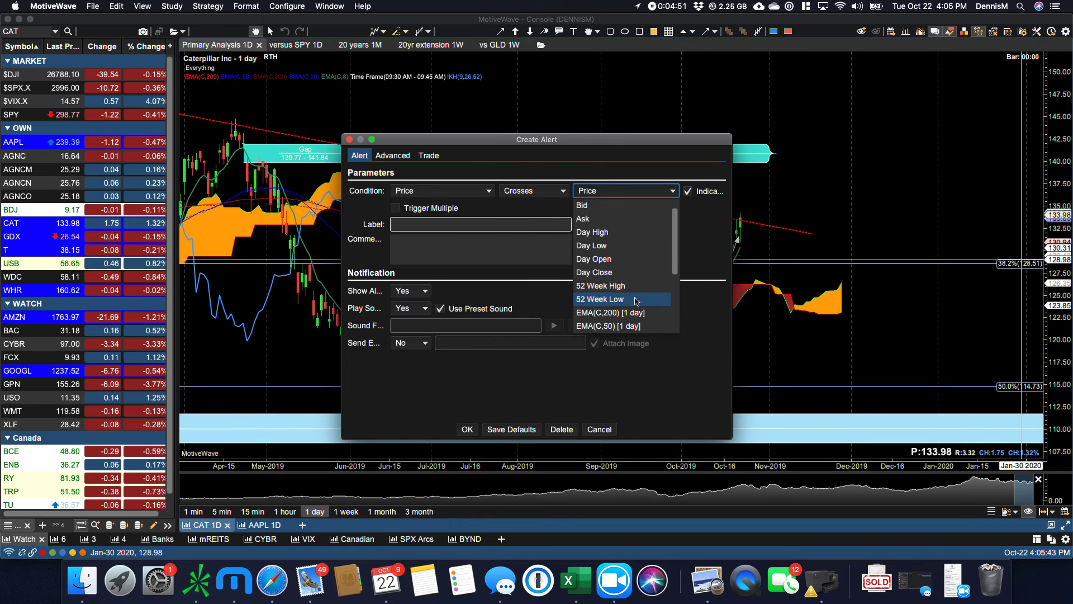
pyautogui.scroll(-2, 614, 313)
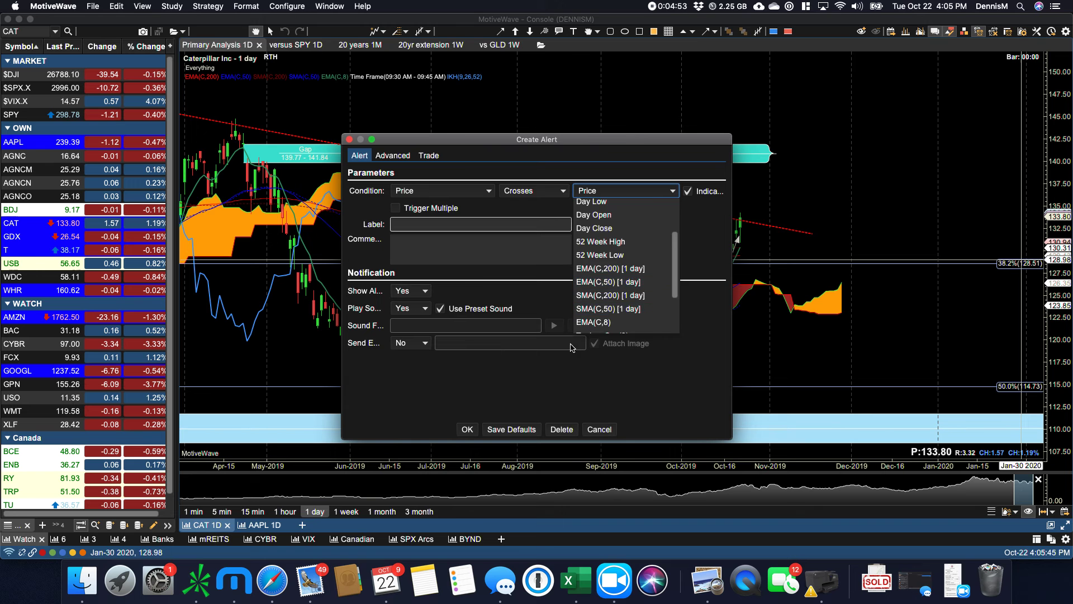
pyautogui.click(585, 324)
pyautogui.click(536, 190)
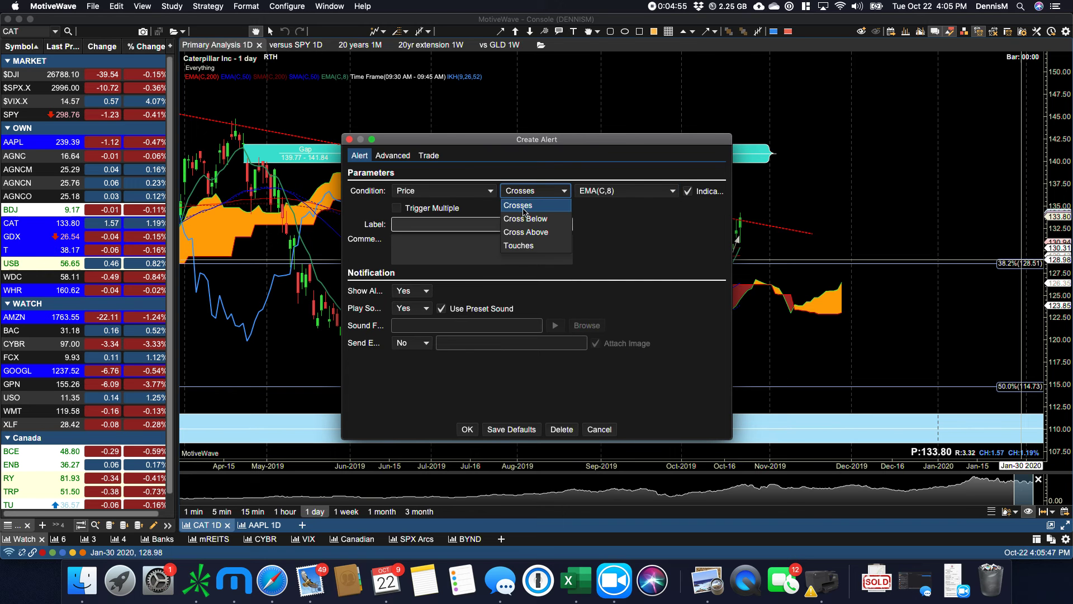
pyautogui.click(523, 242)
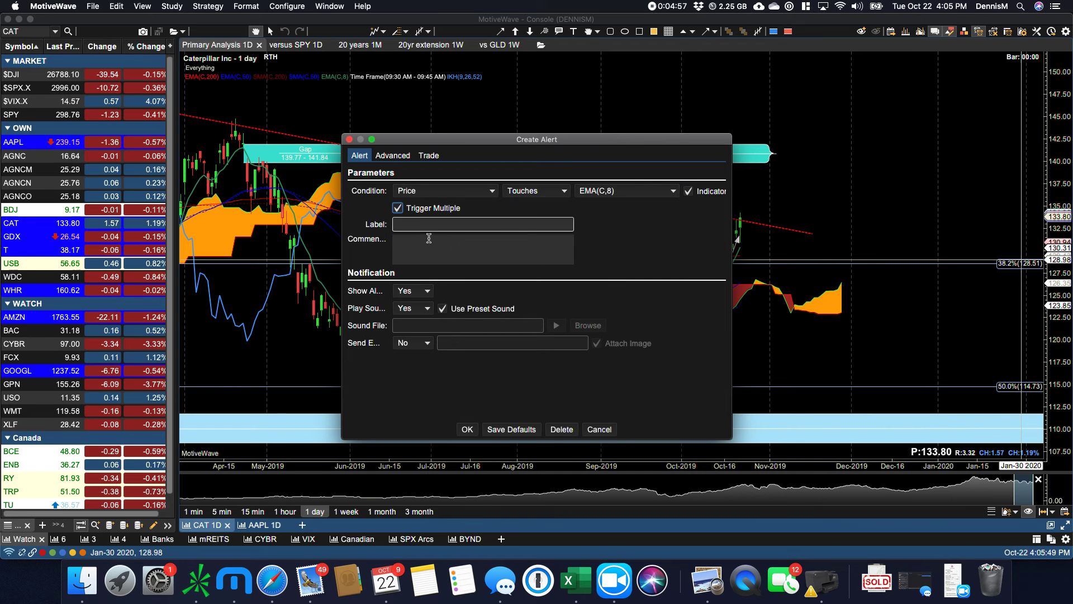
pyautogui.click(466, 429)
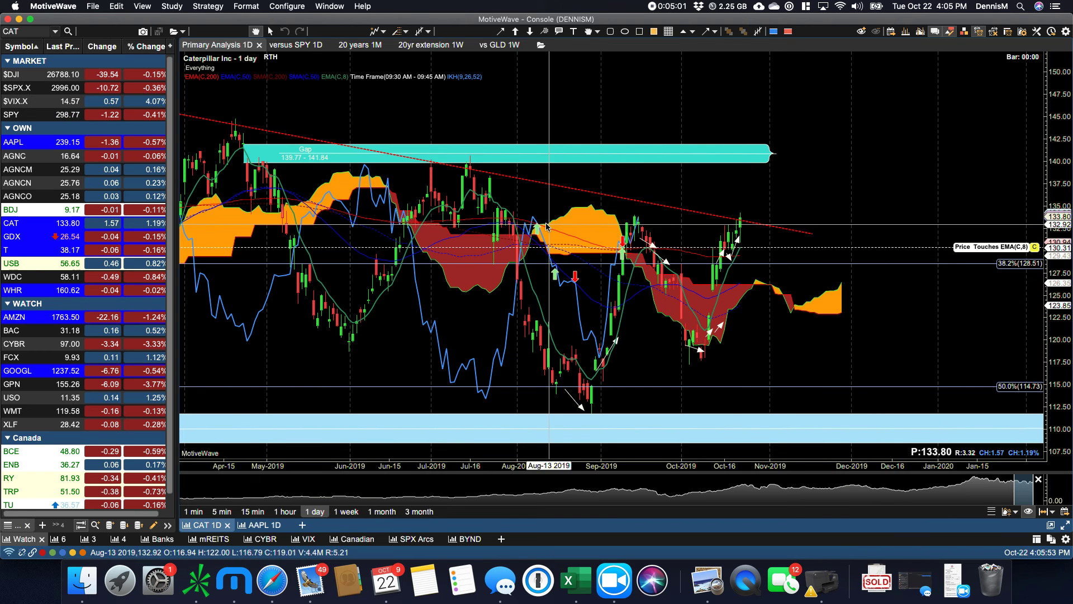
# Zoom in on CAT's recent bars, July through early December 2019
pyautogui.scroll(4, 776, 279)
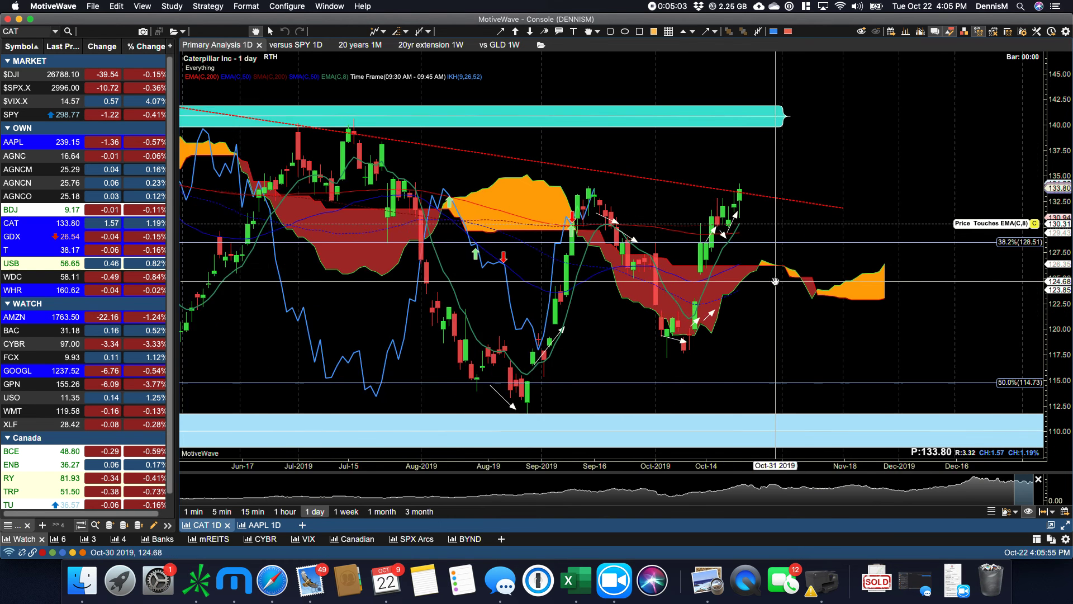
pyautogui.scroll(1, 775, 278)
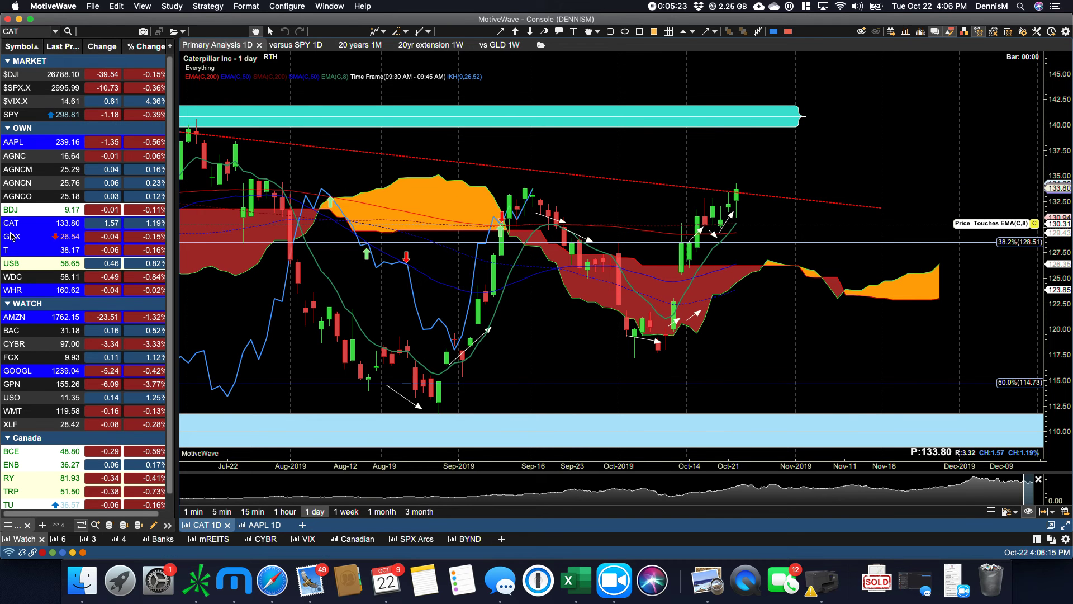
# Close the CAT chart past the active-alert prompt, draw a GDX up-arrow toward 28.31, then show T
pyautogui.press('super+w')
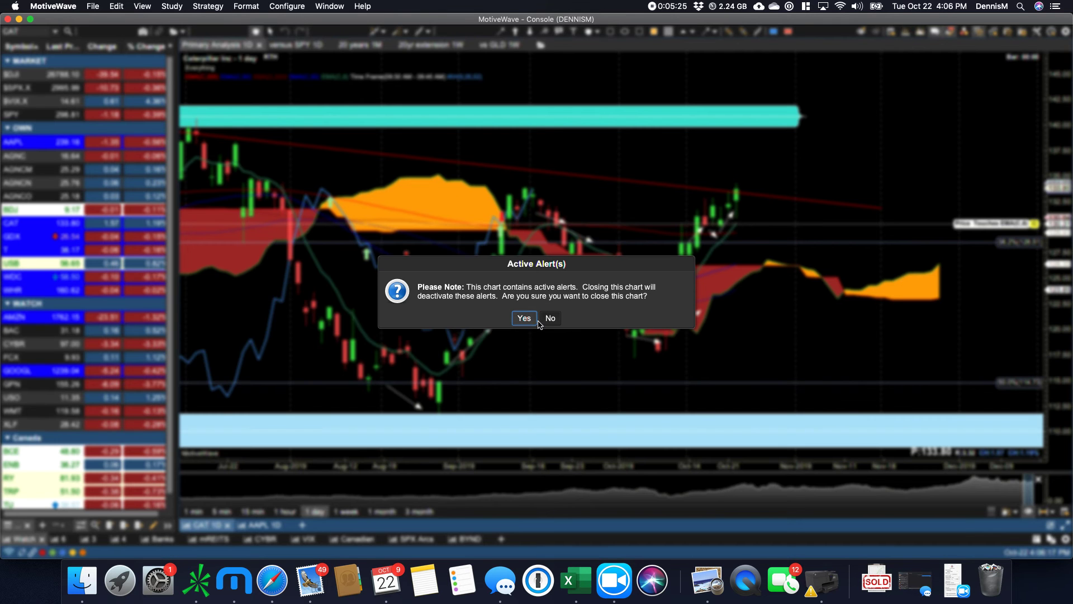
pyautogui.click(523, 318)
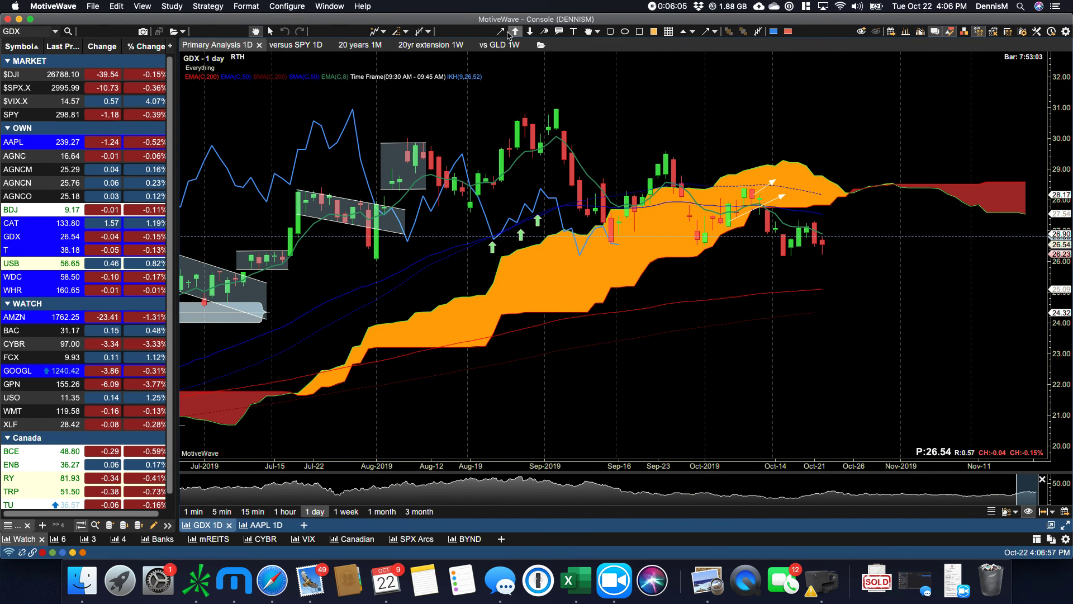
pyautogui.moveTo(838, 231); pyautogui.dragTo(873, 189)
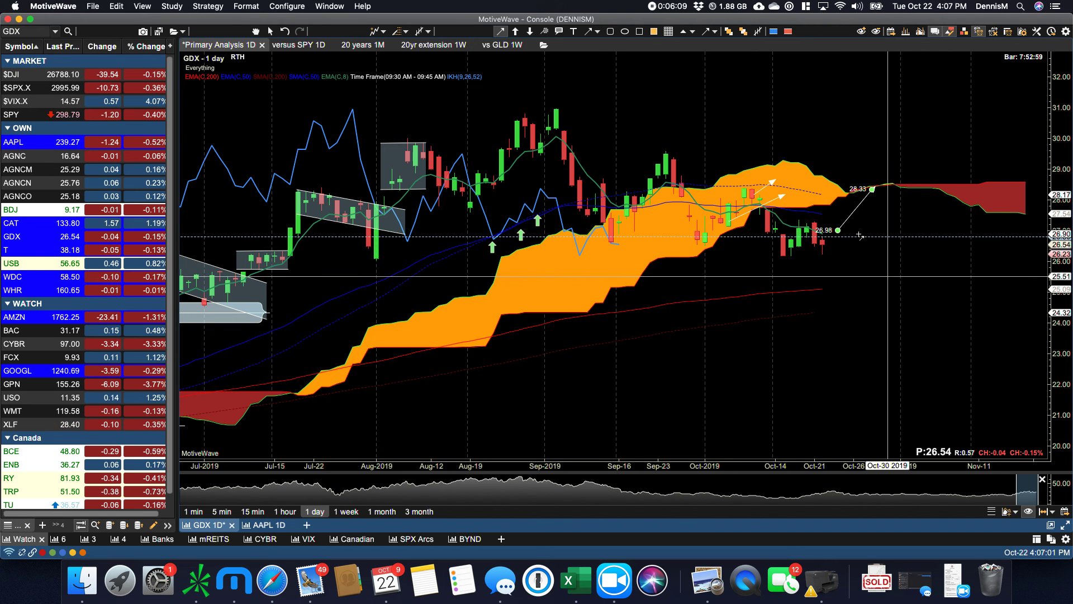
pyautogui.click(255, 32)
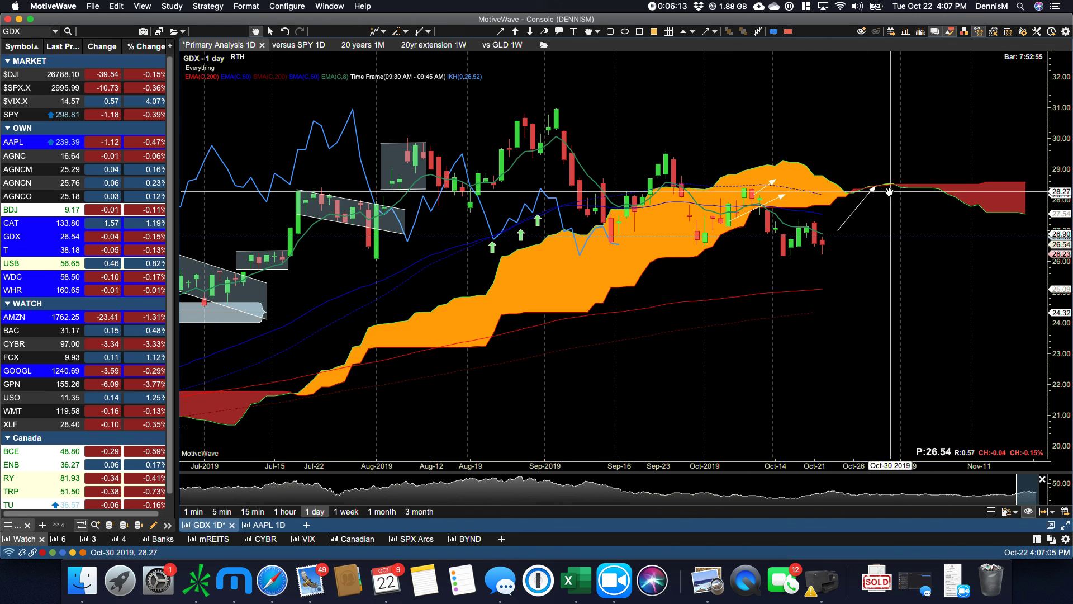
pyautogui.click(17, 251)
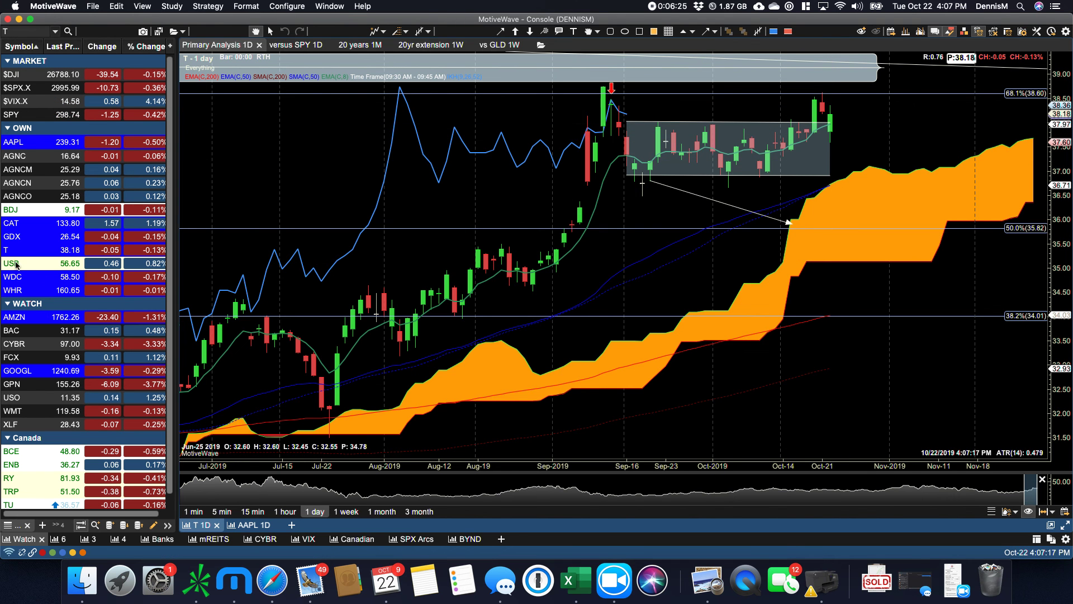
# View Whirlpool's (WHR) chart, then Amazon's (AMZN) daily chart
pyautogui.click(20, 291)
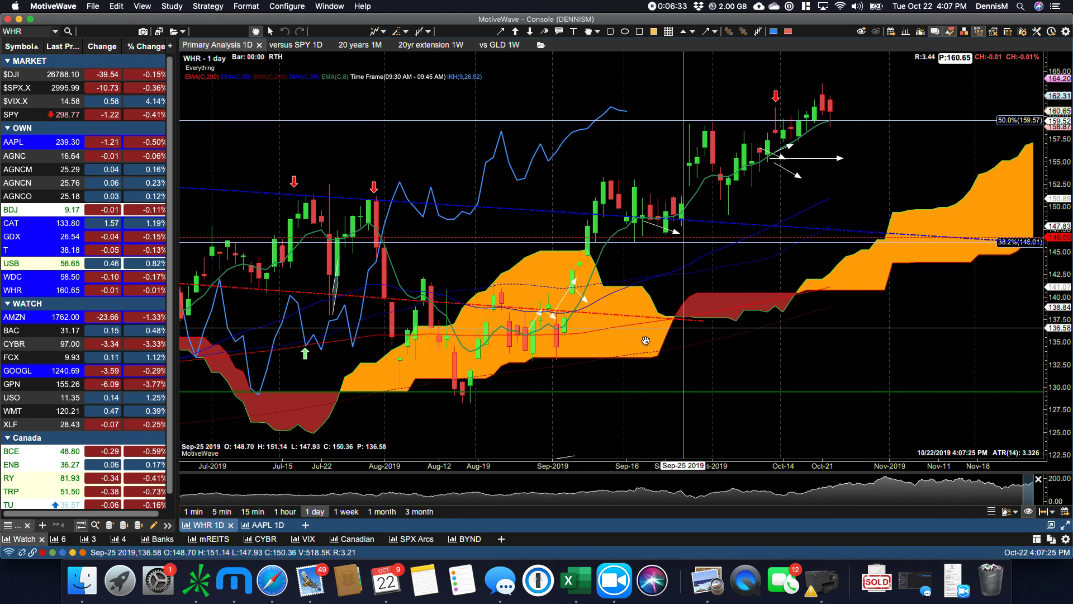
pyautogui.click(19, 317)
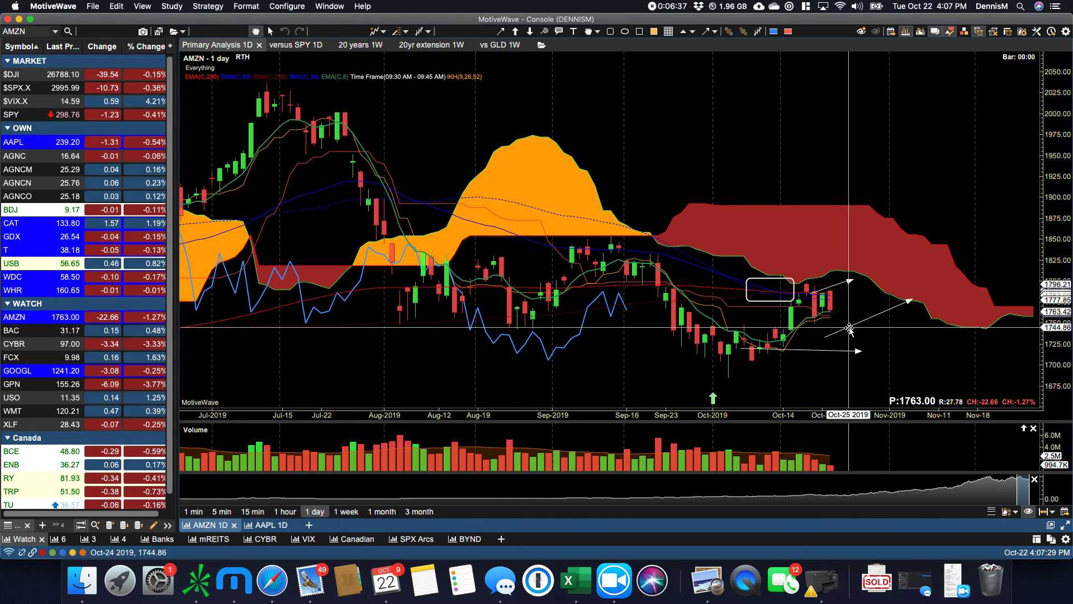
# Inspect the AMZN chart at 1763.00, then load Google's (GOOGL) daily chart
pyautogui.click(889, 175)
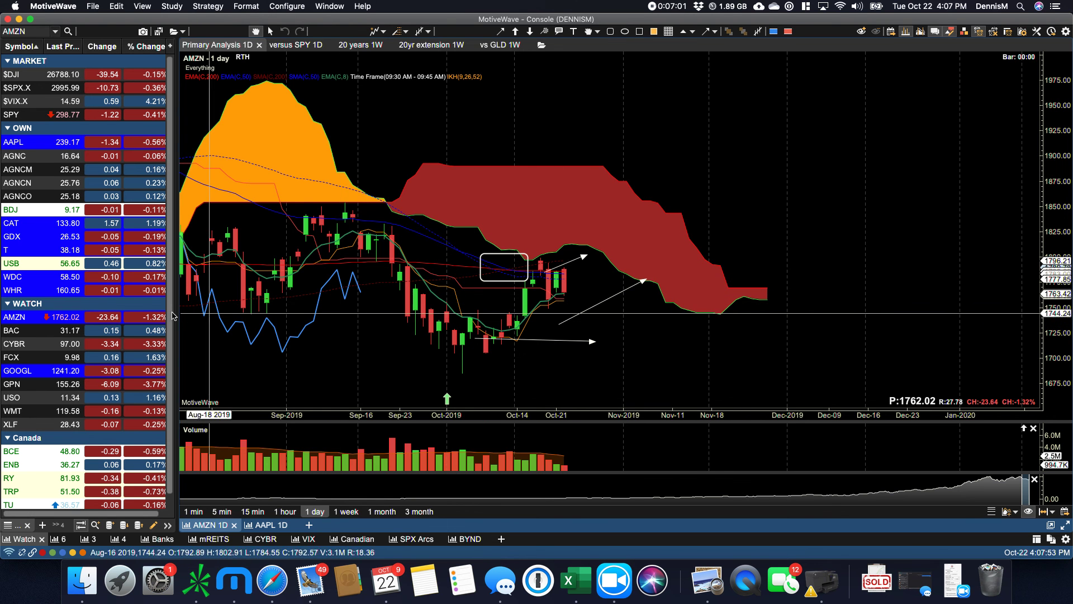
pyautogui.click(35, 372)
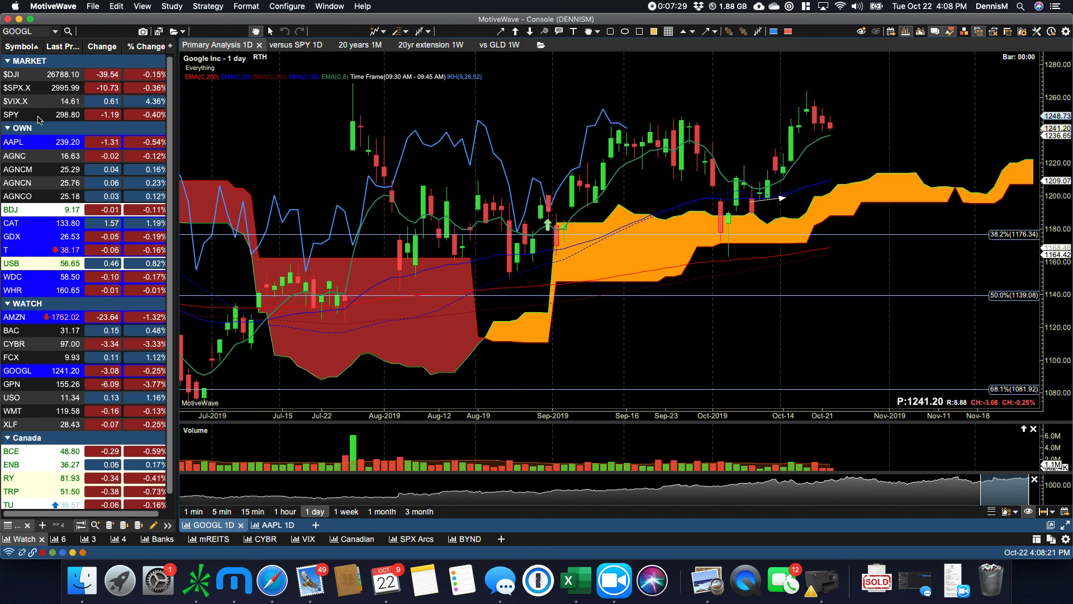
# Load the $SPX.X daily chart and read the Sep-19 candle's data box
pyautogui.click(22, 88)
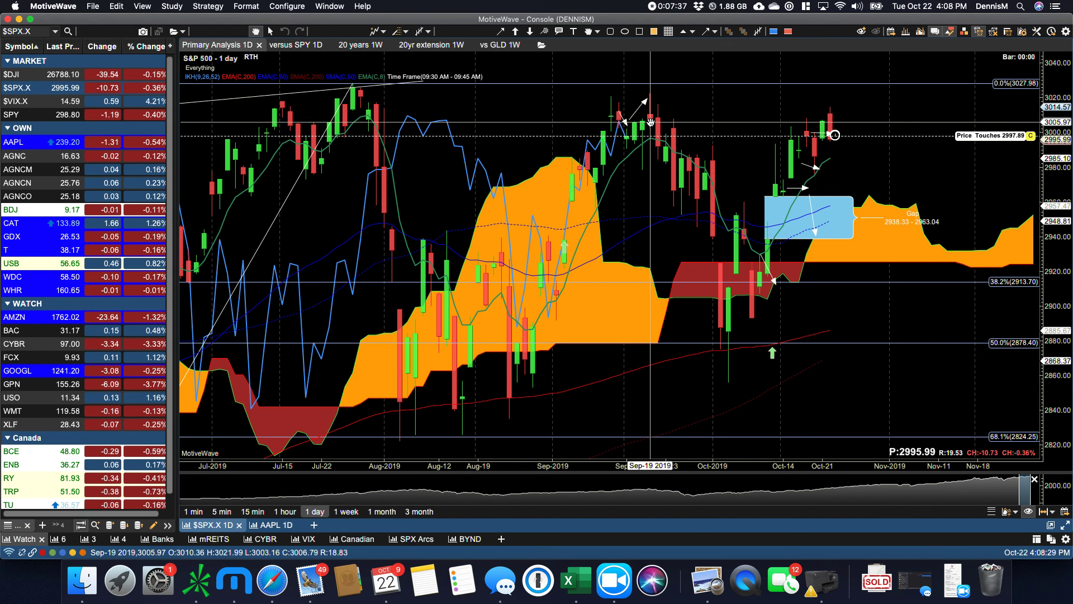
pyautogui.moveTo(651, 122)
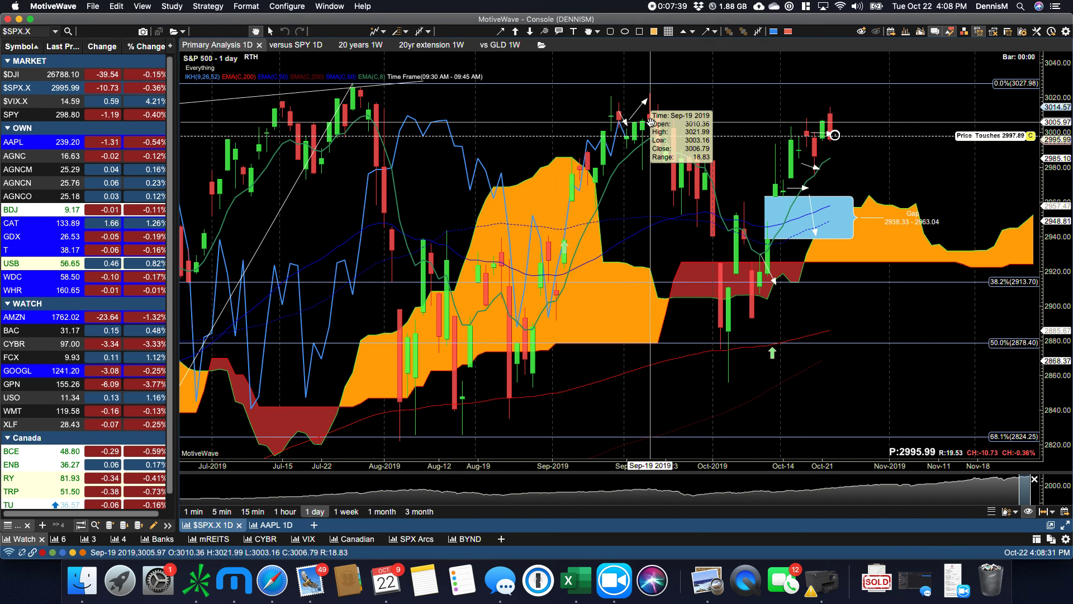